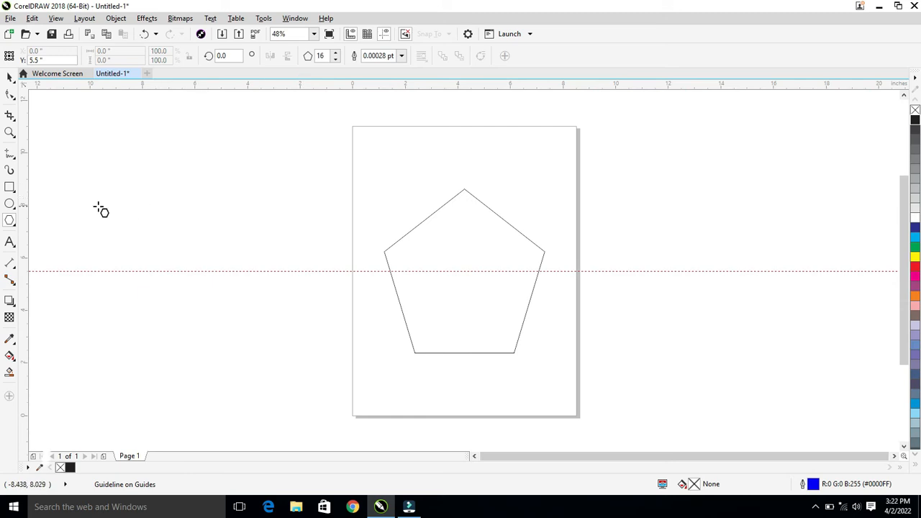
Place a vertical guideline at X 4.25 in through the page centre and select the pentagon.
{"action": "left_click_drag", "start_coordinate": [21, 182], "coordinate": [68, 190]}
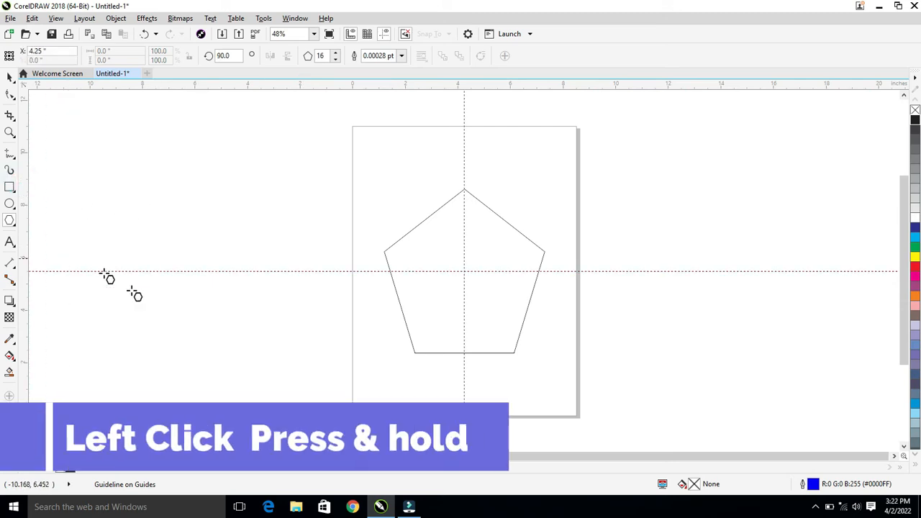
{"action": "left_click", "coordinate": [10, 77]}
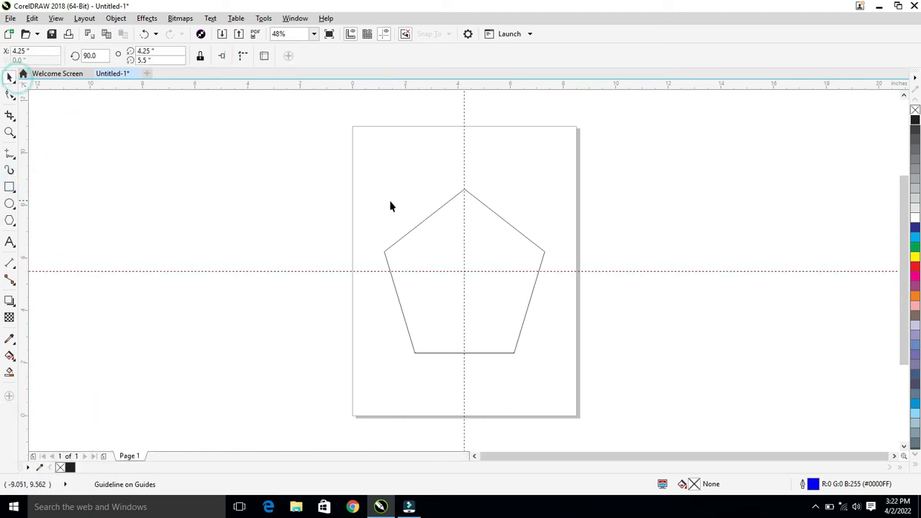
{"action": "left_click", "coordinate": [438, 250]}
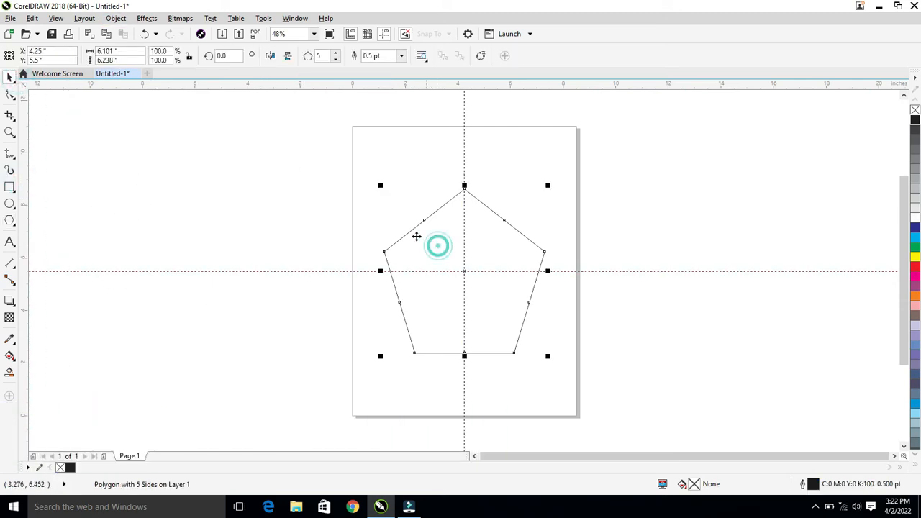
Delete the mid-side nodes of the pentagon with the Shape tool, keeping only its corner nodes.
{"action": "left_click", "coordinate": [9, 95]}
{"action": "left_click", "coordinate": [45, 93]}
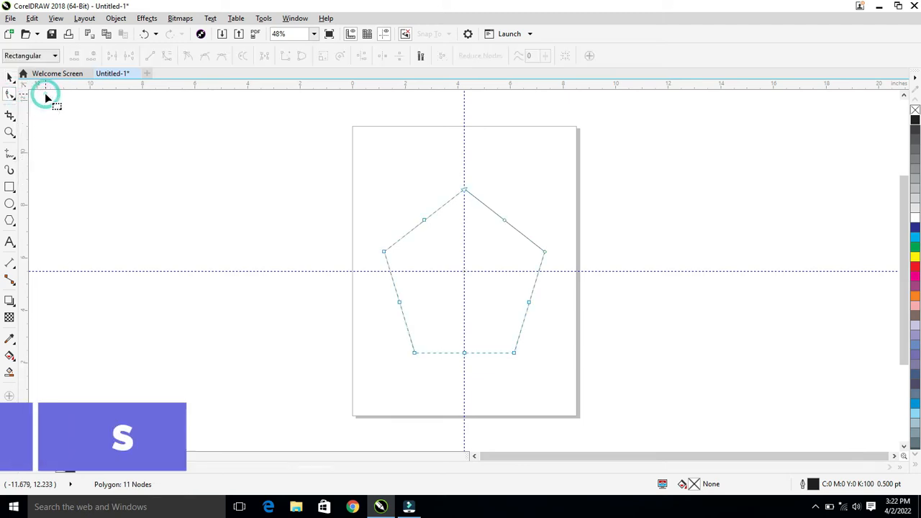
{"action": "left_click_drag", "start_coordinate": [504, 352], "coordinate": [606, 392]}
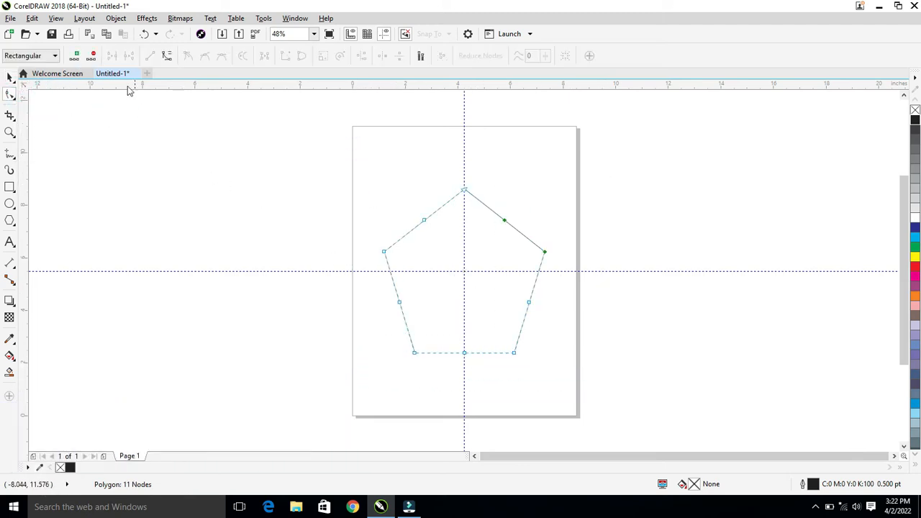
{"action": "left_click", "coordinate": [296, 192]}
{"action": "left_click", "coordinate": [424, 221]}
{"action": "left_click", "coordinate": [92, 55]}
Convert the pentagon's sides to curves and bend them inward into a concave five-pointed web shape.
{"action": "left_click_drag", "start_coordinate": [322, 152], "coordinate": [594, 403]}
{"action": "left_click", "coordinate": [167, 56]}
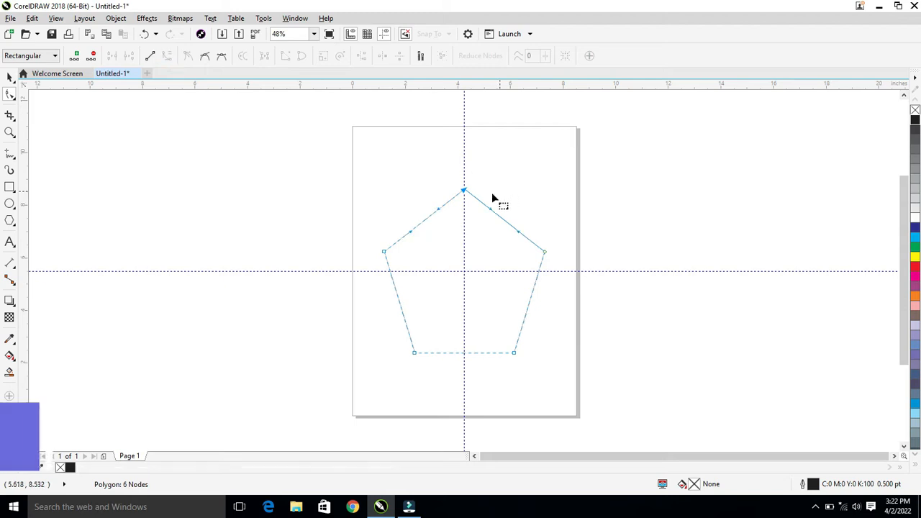
{"action": "left_click_drag", "start_coordinate": [426, 218], "coordinate": [435, 228]}
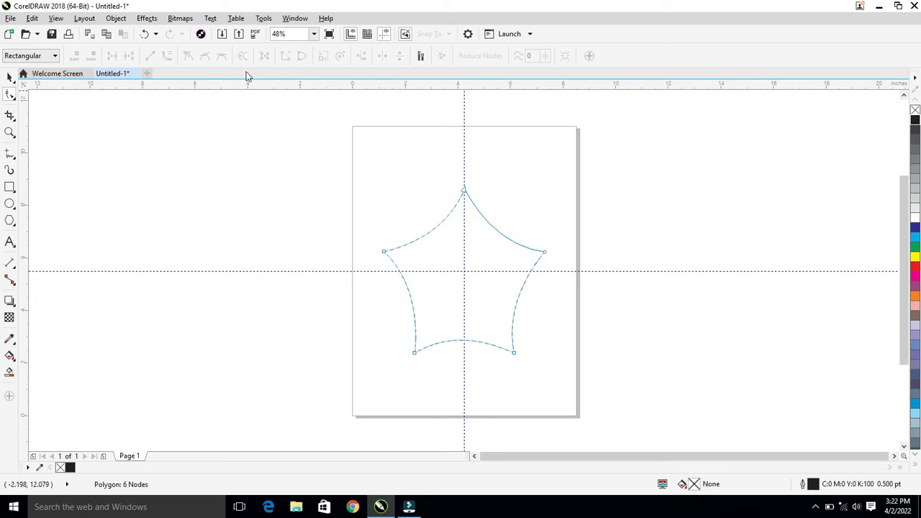
Set the web shape's outline width to 12.0 pt.
{"action": "left_click", "coordinate": [10, 77]}
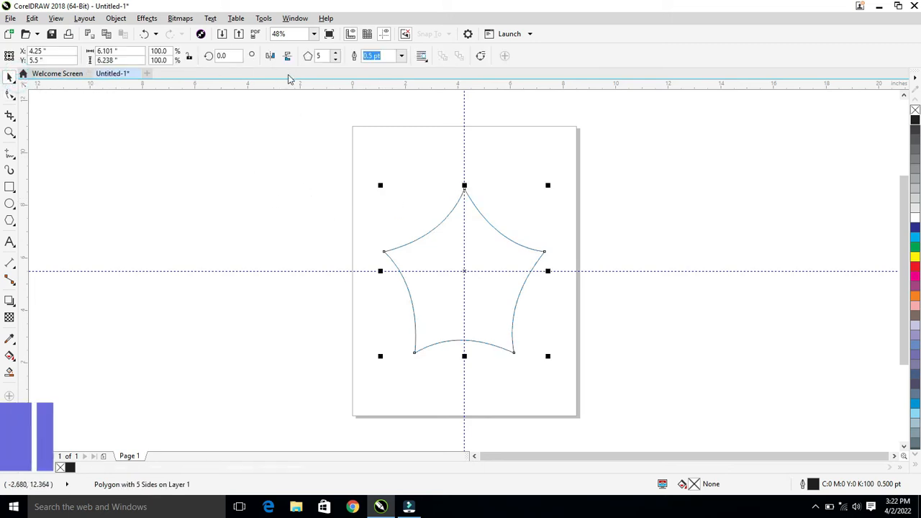
{"action": "left_click", "coordinate": [401, 55]}
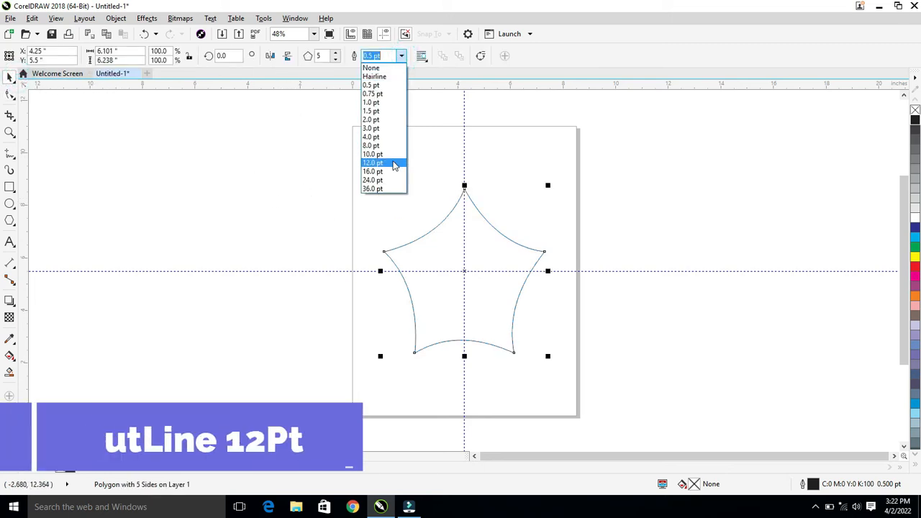
{"action": "left_click", "coordinate": [393, 163]}
Convert the shape's outline to an object and swap its black fill for a thin black outline.
{"action": "left_click", "coordinate": [117, 18]}
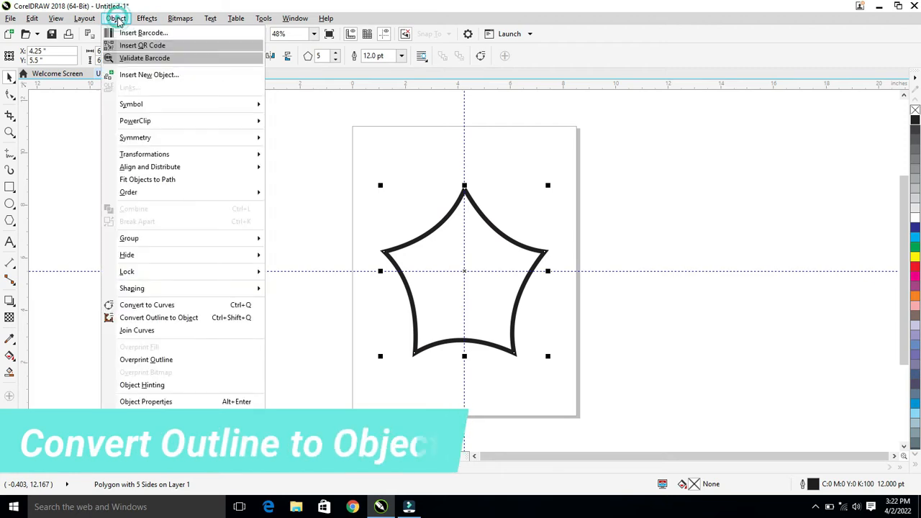
{"action": "left_click", "coordinate": [140, 317]}
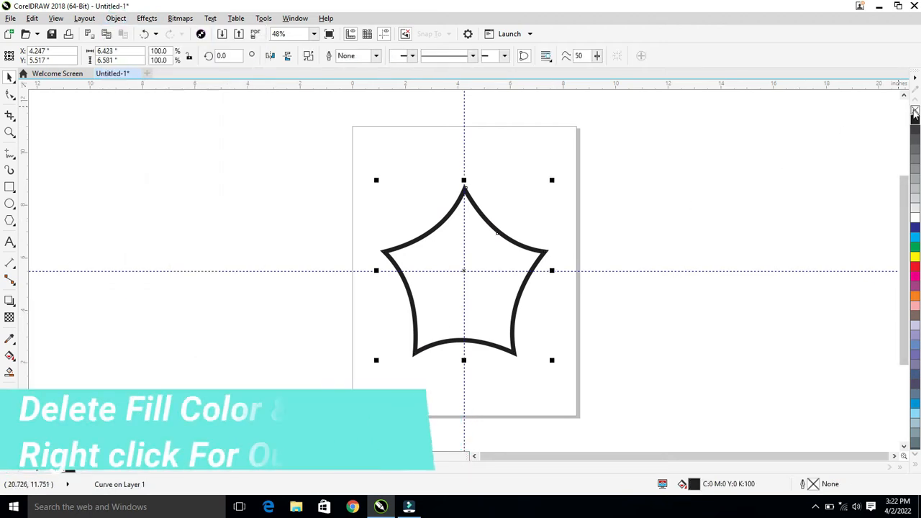
{"action": "left_click", "coordinate": [913, 111]}
{"action": "right_click", "coordinate": [915, 120]}
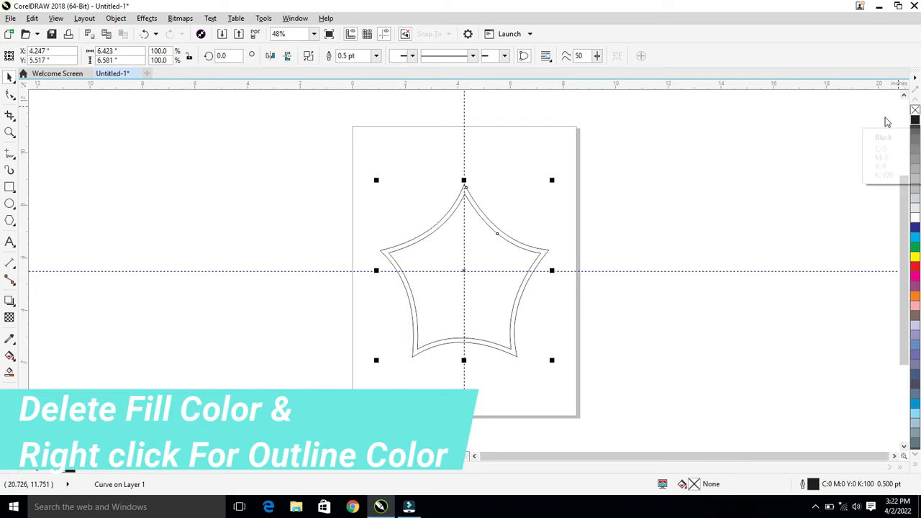
Create two concentric duplicates of the web ring, one scaled to about 57.7% and one to about 131.6%.
{"action": "left_click_drag", "start_coordinate": [553, 179], "coordinate": [518, 214]}
{"action": "right_click", "coordinate": [518, 214]}
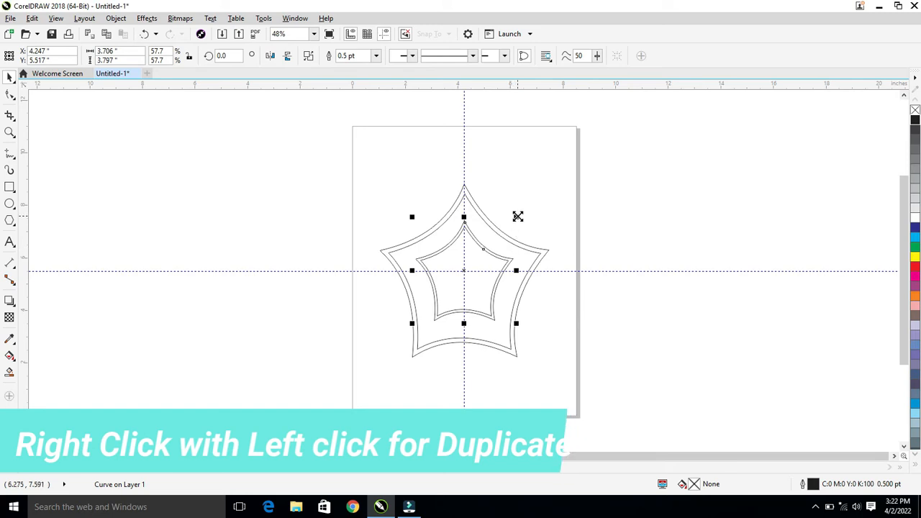
{"action": "left_click_drag", "start_coordinate": [518, 216], "coordinate": [623, 158]}
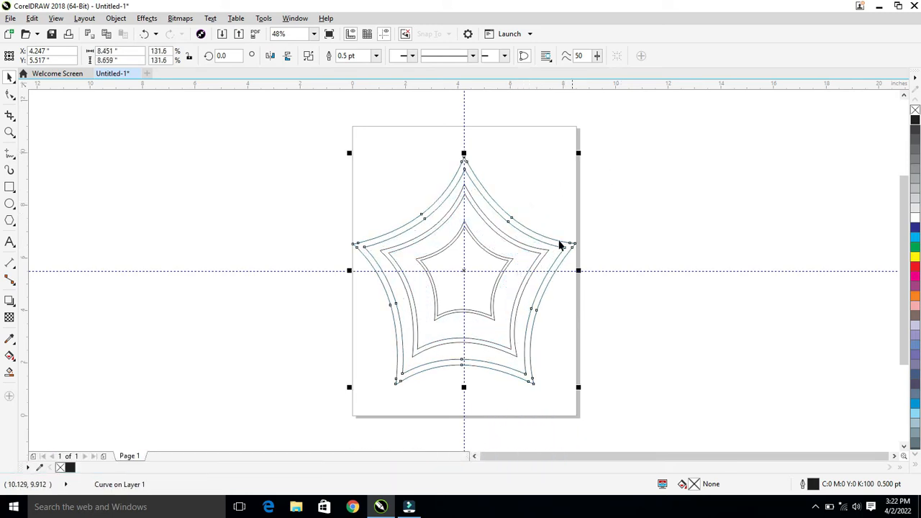
Draw a thin horizontal rectangle about 7.05 by 0.197 in and centre it on the page.
{"action": "left_click", "coordinate": [9, 188]}
{"action": "left_click_drag", "start_coordinate": [148, 149], "coordinate": [335, 155]}
{"action": "left_click", "coordinate": [10, 77]}
{"action": "key", "text": "p"}
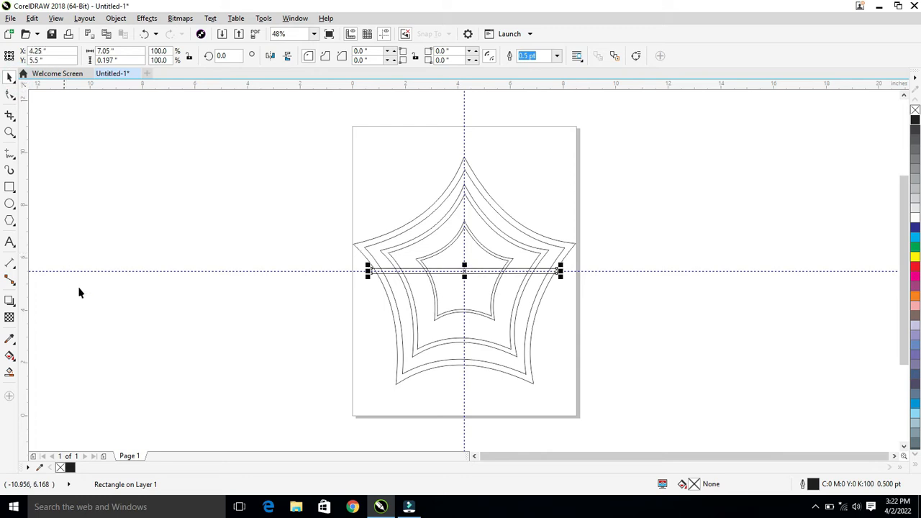
Rotate the thin rectangle about 90 degrees around its centre so it stands along the vertical guideline.
{"action": "left_click", "coordinate": [464, 272]}
{"action": "left_click_drag", "start_coordinate": [561, 276], "coordinate": [472, 165]}
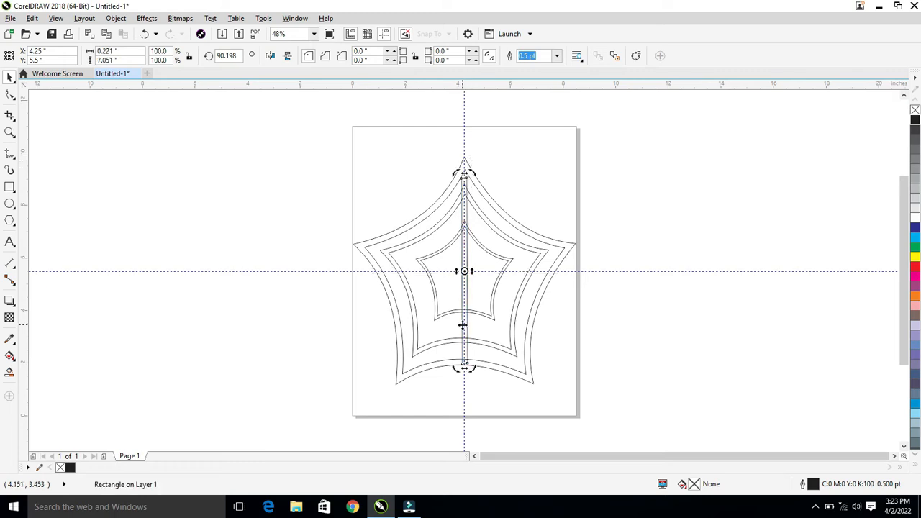
{"action": "left_click", "coordinate": [464, 271]}
Move the upright rectangle upward and shorten it to about 5.52 in, ending near the web's centre.
{"action": "left_click", "coordinate": [451, 379]}
{"action": "key", "text": "Up"}
{"action": "key", "text": "Up"}
{"action": "key", "text": "Up"}
{"action": "key", "text": "Up"}
{"action": "key", "text": "Up"}
{"action": "key", "text": "Up"}
{"action": "key", "text": "Up"}
{"action": "key", "text": "Up"}
{"action": "key", "text": "Up"}
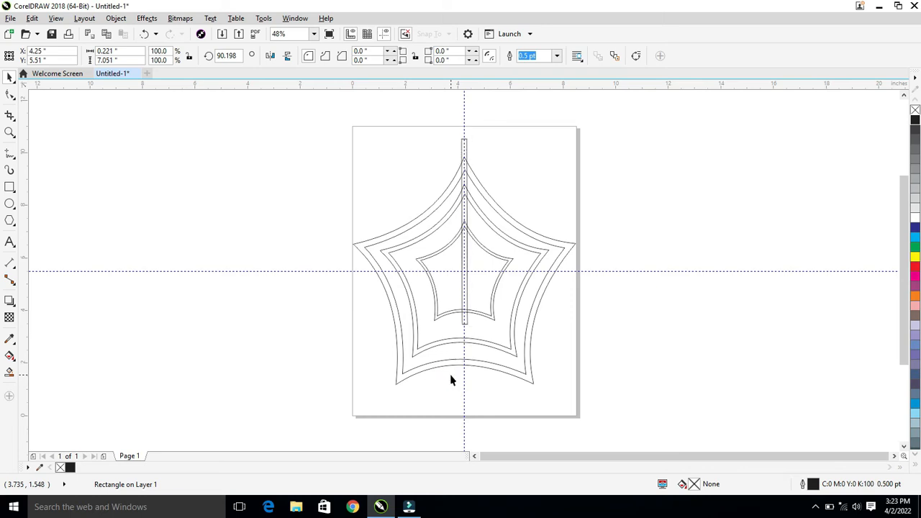
{"action": "left_click_drag", "start_coordinate": [464, 321], "coordinate": [458, 280]}
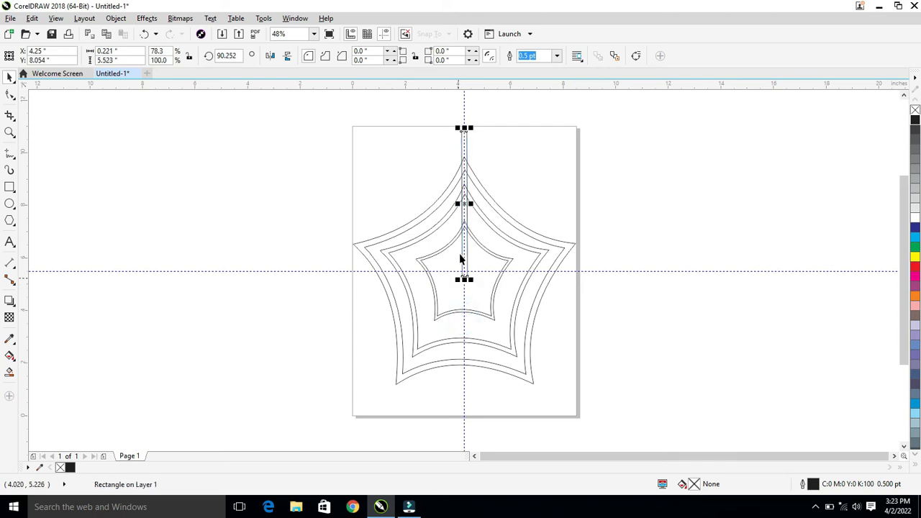
Move the rectangle's rotation centre to the guideline intersection and duplicate it by rotation along the other four web points.
{"action": "left_click", "coordinate": [464, 204]}
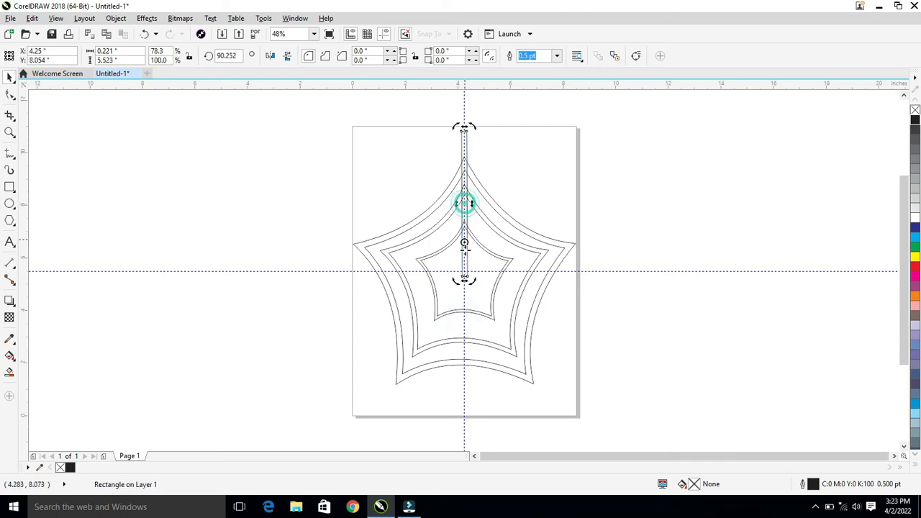
{"action": "left_click_drag", "start_coordinate": [464, 273], "coordinate": [464, 274]}
{"action": "left_click_drag", "start_coordinate": [474, 125], "coordinate": [518, 438]}
{"action": "right_click", "coordinate": [611, 253]}
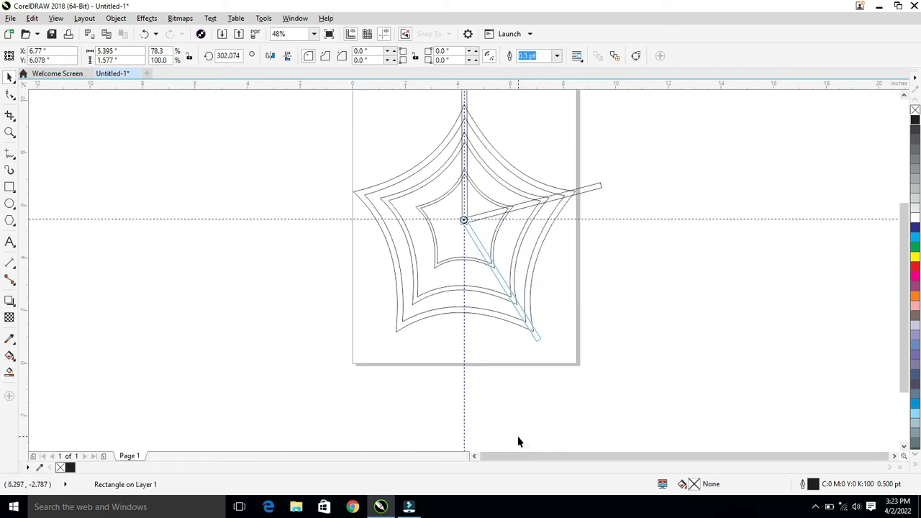
{"action": "left_click_drag", "start_coordinate": [544, 349], "coordinate": [329, 185]}
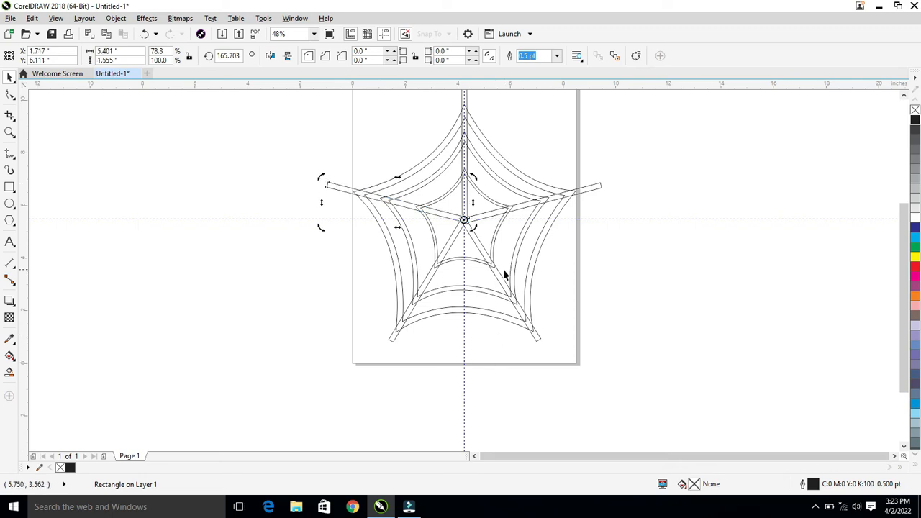
Remove the outer web ring's overlapping segments at the upright spoke with the Virtual Segment Delete tool.
{"action": "scroll", "coordinate": [504, 274], "scroll_direction": "up", "scroll_amount": 1}
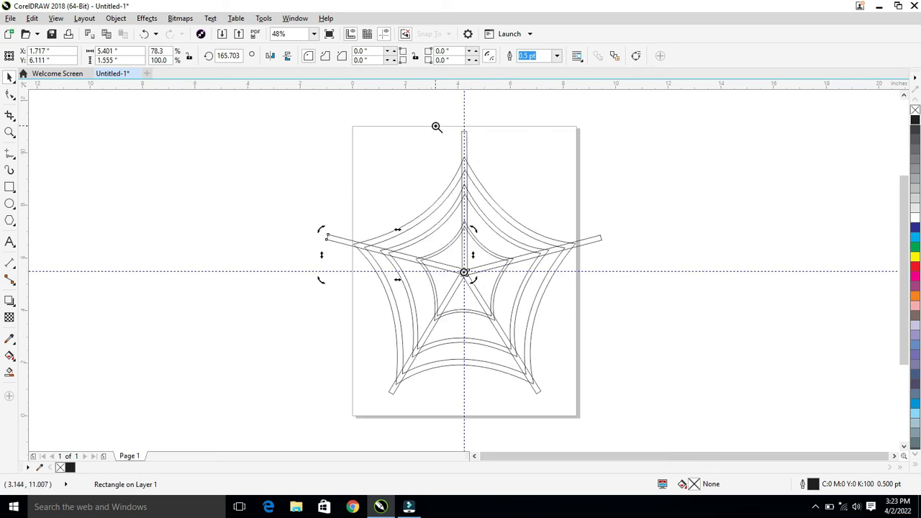
{"action": "left_click_drag", "start_coordinate": [436, 127], "coordinate": [490, 277]}
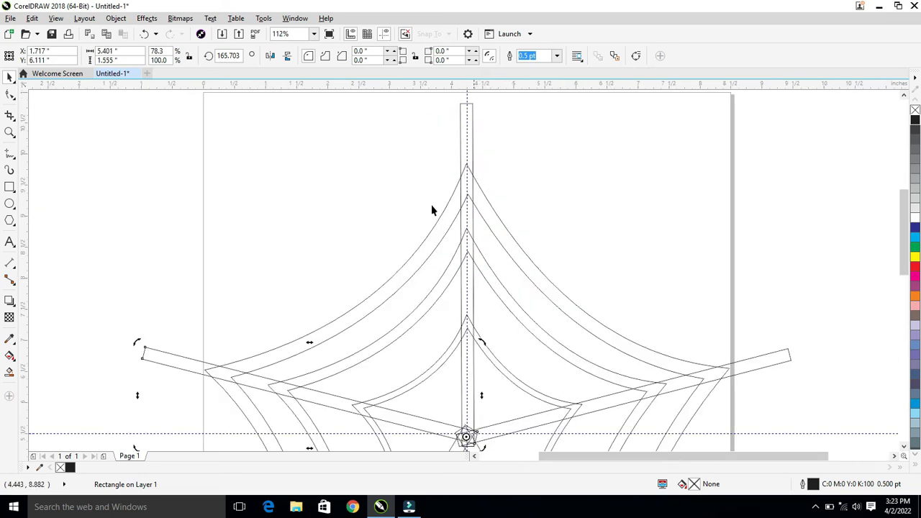
{"action": "left_click", "coordinate": [14, 95]}
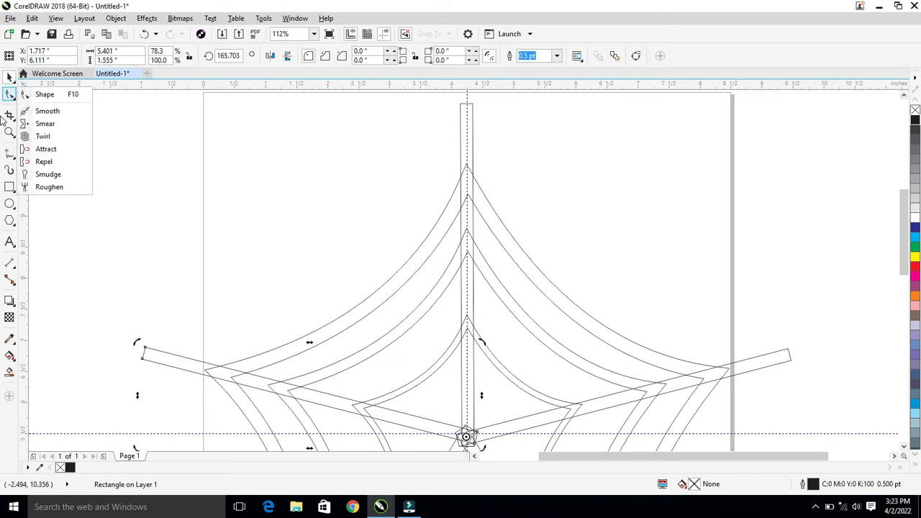
{"action": "left_click", "coordinate": [10, 115]}
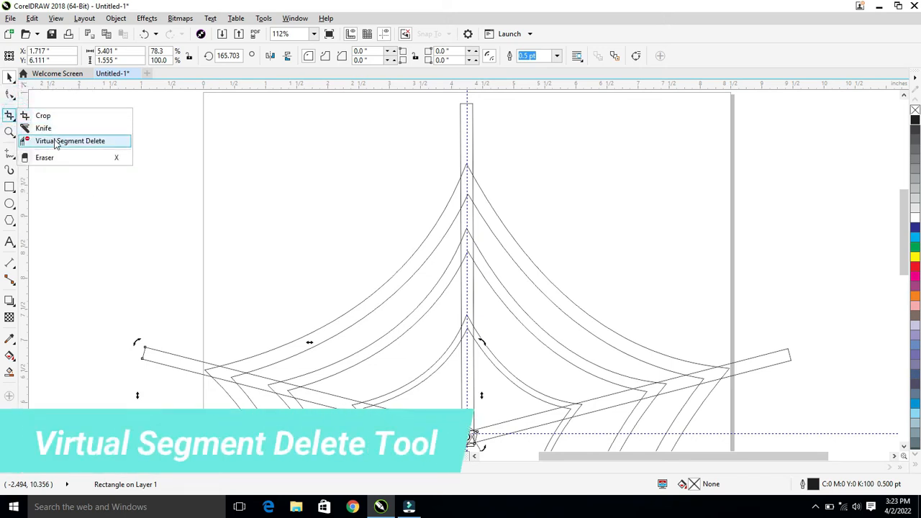
{"action": "left_click", "coordinate": [52, 146]}
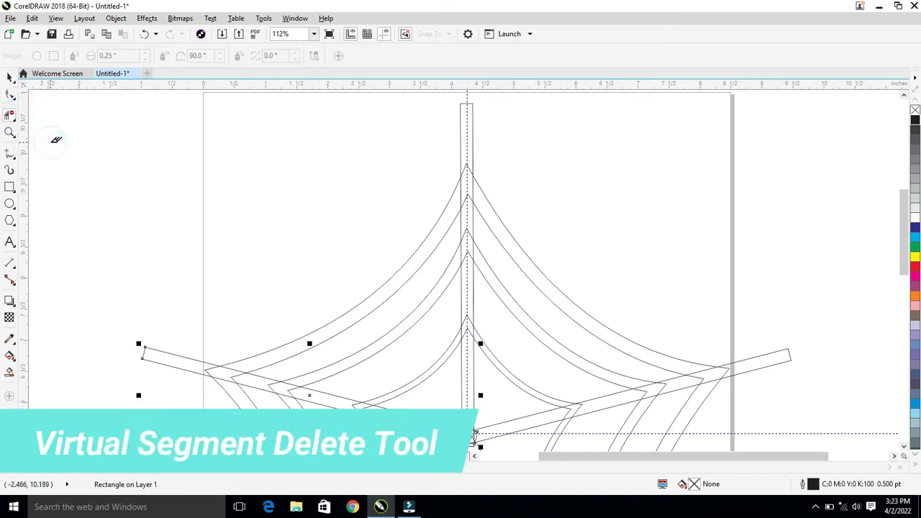
{"action": "left_click", "coordinate": [465, 169]}
{"action": "left_click", "coordinate": [469, 170]}
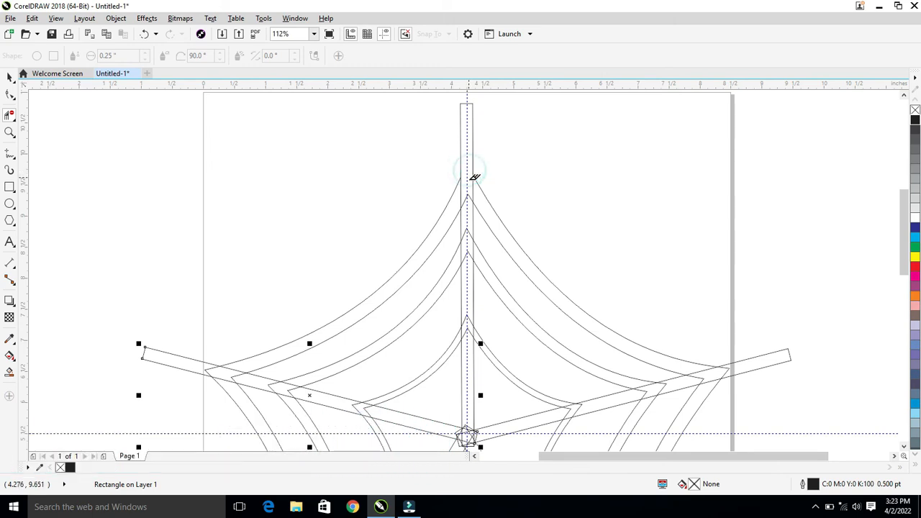
{"action": "left_click", "coordinate": [472, 194]}
{"action": "left_click", "coordinate": [473, 192]}
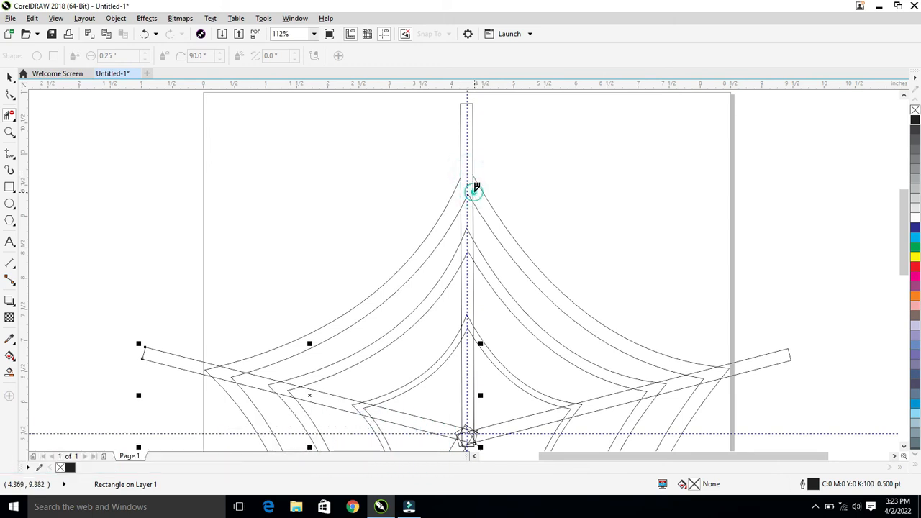
{"action": "left_click", "coordinate": [461, 198]}
{"action": "left_click", "coordinate": [466, 192]}
{"action": "left_click", "coordinate": [468, 191]}
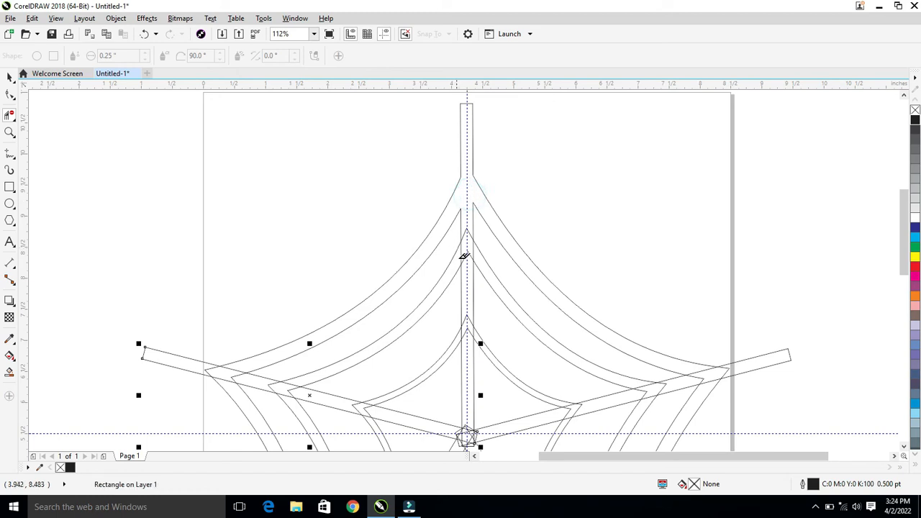
Delete the segments of the middle and inner web rings that cross the upright spoke.
{"action": "left_click", "coordinate": [466, 229]}
{"action": "left_click", "coordinate": [469, 250]}
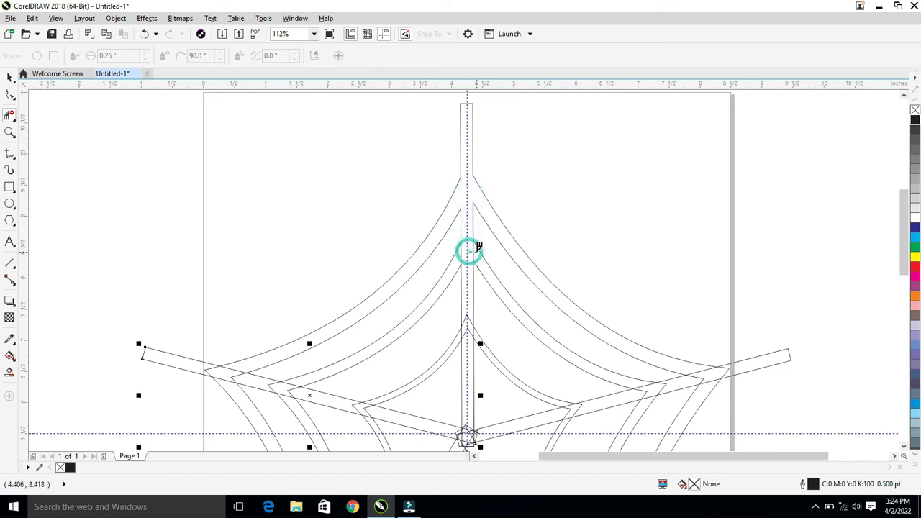
{"action": "left_click", "coordinate": [469, 314]}
{"action": "left_click", "coordinate": [474, 331]}
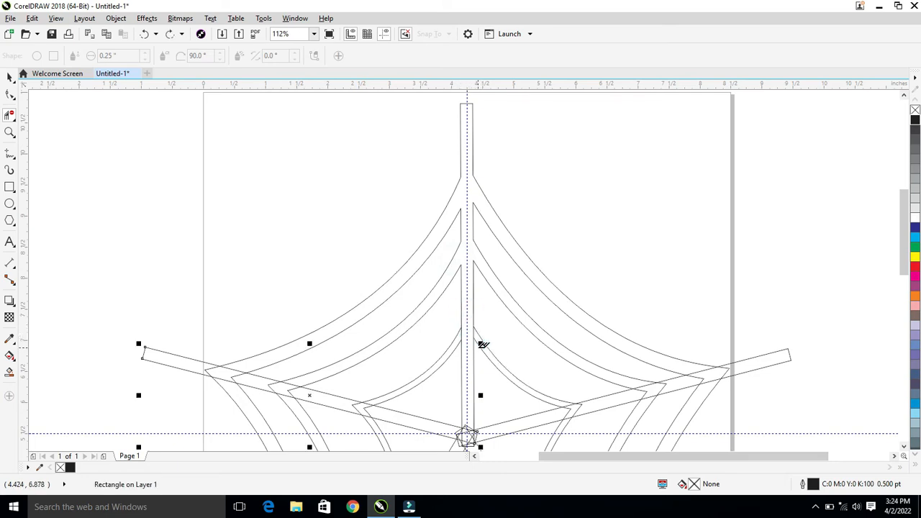
{"action": "left_click", "coordinate": [473, 335]}
Delete the overlapping segments where the upper-right spoke crosses the inner web ring.
{"action": "scroll", "coordinate": [572, 423], "scroll_direction": "up", "scroll_amount": 2}
{"action": "left_click", "coordinate": [532, 202]}
{"action": "left_click", "coordinate": [538, 199]}
{"action": "left_click", "coordinate": [523, 185]}
{"action": "left_click", "coordinate": [516, 220]}
Delete the overlapping spoke segments at the web's central hub.
{"action": "left_click_drag", "start_coordinate": [227, 275], "coordinate": [270, 272]}
{"action": "mouse_move", "coordinate": [212, 260]}
{"action": "left_mouse_down"}
{"action": "mouse_move", "coordinate": [238, 272]}
{"action": "mouse_move", "coordinate": [231, 292]}
{"action": "mouse_move", "coordinate": [202, 301]}
{"action": "mouse_move", "coordinate": [232, 275]}
{"action": "left_mouse_up"}
{"action": "mouse_move", "coordinate": [251, 313]}
{"action": "left_mouse_down"}
{"action": "mouse_move", "coordinate": [243, 314]}
{"action": "mouse_move", "coordinate": [242, 288]}
{"action": "mouse_move", "coordinate": [257, 295]}
{"action": "mouse_move", "coordinate": [248, 276]}
{"action": "mouse_move", "coordinate": [255, 263]}
{"action": "left_mouse_up"}
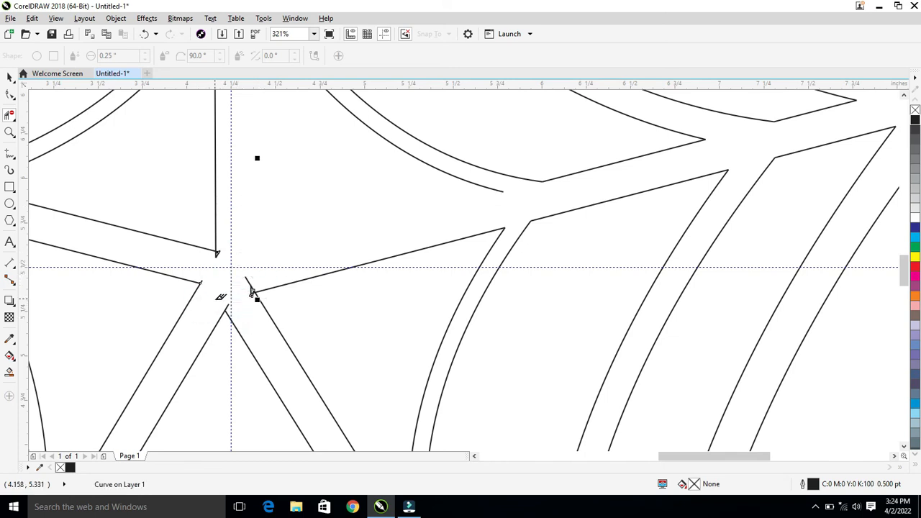
Undo the last segment deletion at the hub and remove the stray line end on the lower-right spoke.
{"action": "key", "text": "space"}
{"action": "key", "text": "ctrl+z"}
{"action": "left_click", "coordinate": [244, 273]}
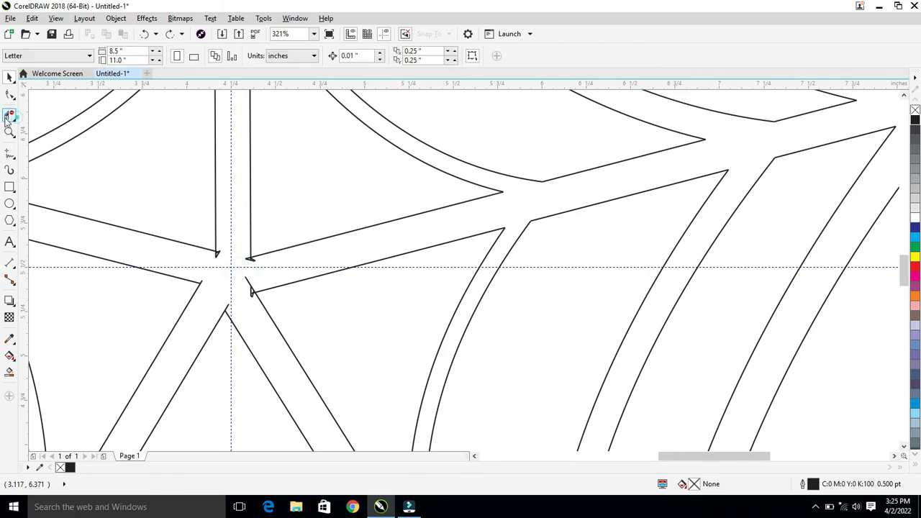
{"action": "left_click", "coordinate": [9, 115]}
{"action": "left_click", "coordinate": [247, 283]}
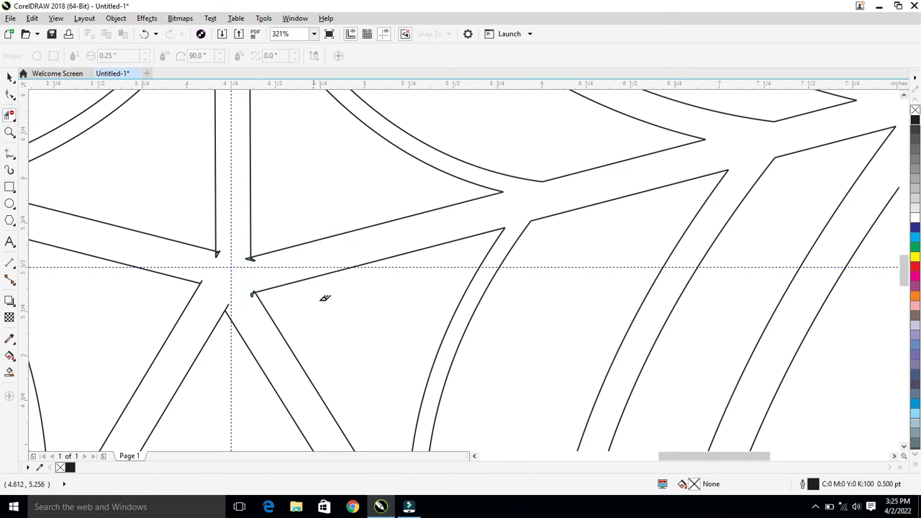
Delete the overlapping segments where the lower-right spoke crosses the inner, middle and outer web rings.
{"action": "key", "text": "shift+F4"}
{"action": "scroll", "coordinate": [558, 394], "scroll_direction": "up", "scroll_amount": 2}
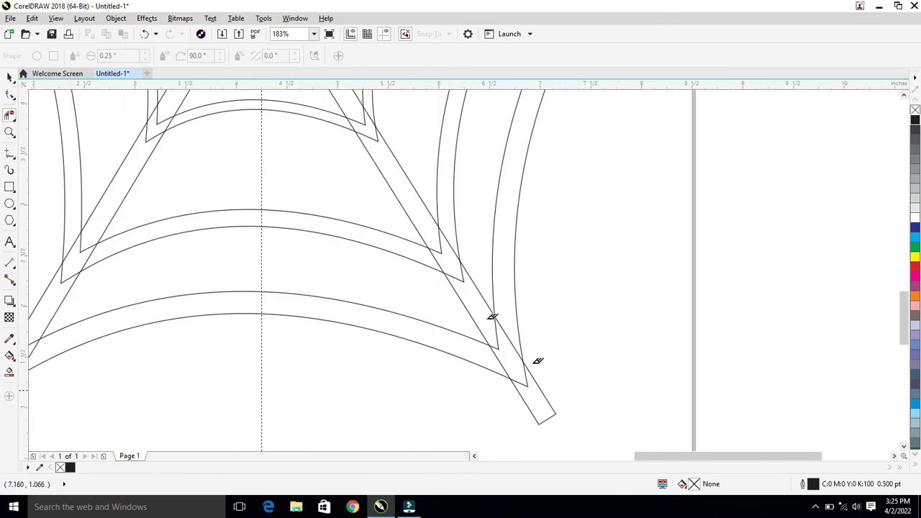
{"action": "left_click", "coordinate": [359, 122]}
{"action": "left_click", "coordinate": [367, 114]}
{"action": "left_click", "coordinate": [348, 124]}
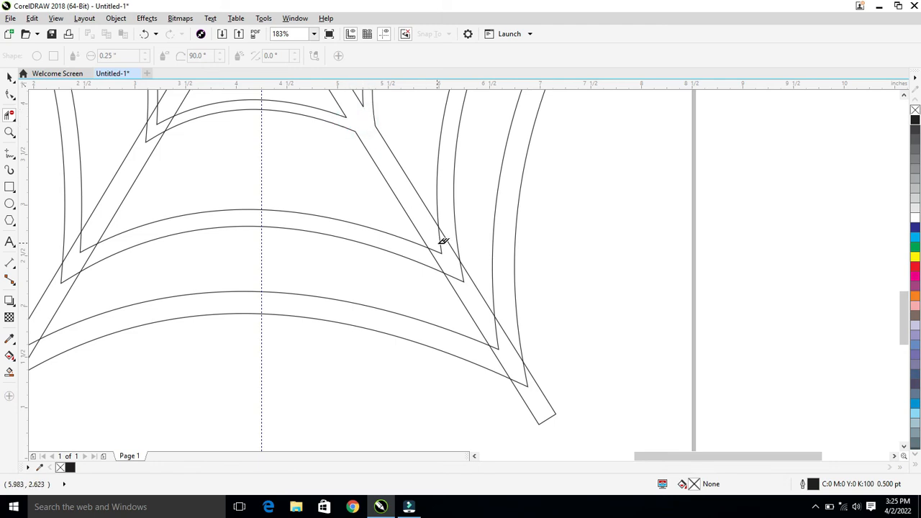
{"action": "left_click", "coordinate": [448, 257]}
{"action": "left_click", "coordinate": [448, 270]}
{"action": "left_click", "coordinate": [506, 350]}
{"action": "left_click", "coordinate": [504, 341]}
Delete the overlapping segments where the lower-left spoke crosses the web rings.
{"action": "scroll", "coordinate": [520, 401], "scroll_direction": "down", "scroll_amount": 3}
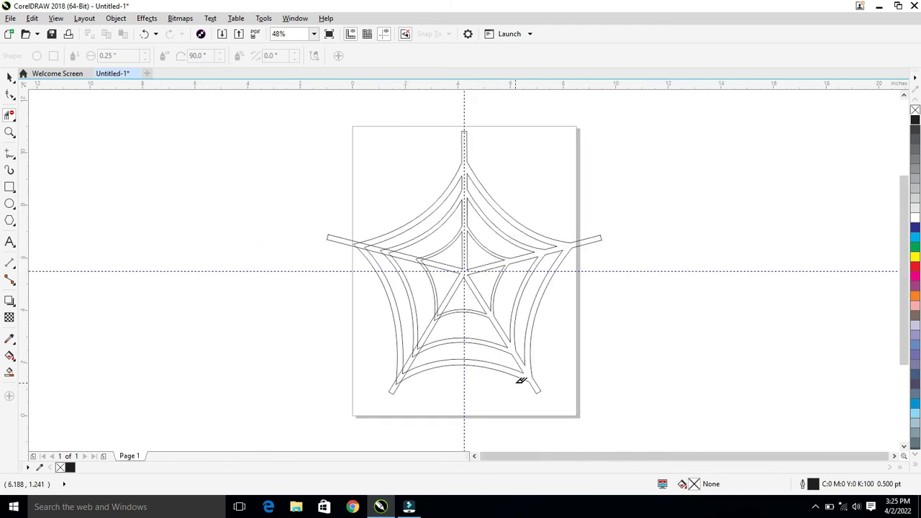
{"action": "scroll", "coordinate": [410, 376], "scroll_direction": "up", "scroll_amount": 3}
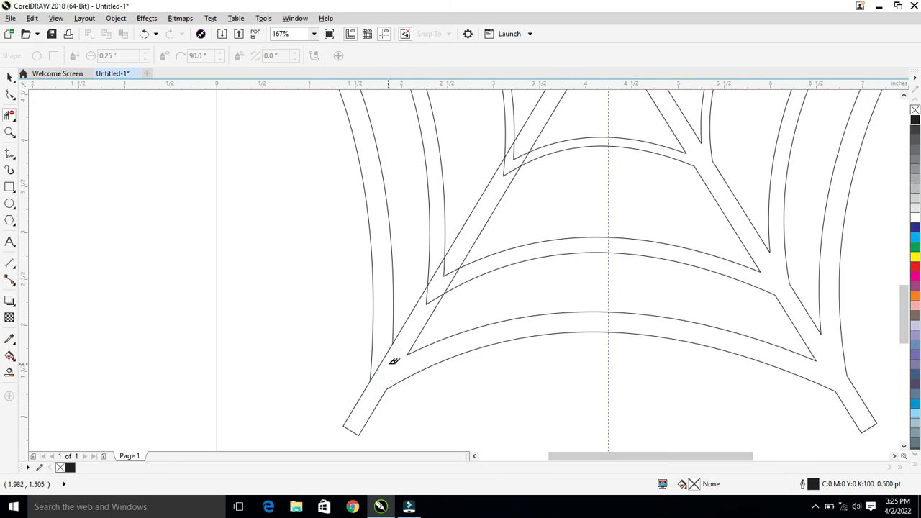
{"action": "left_click", "coordinate": [441, 279]}
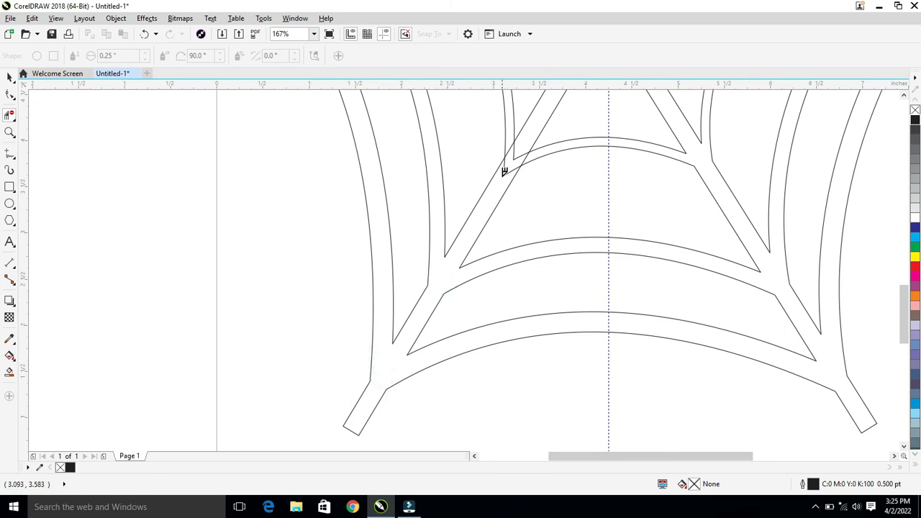
Delete the overlapping segments where the upper-left spoke crosses the outer, middle and inner web rings.
{"action": "scroll", "coordinate": [514, 150], "scroll_direction": "down", "scroll_amount": 3}
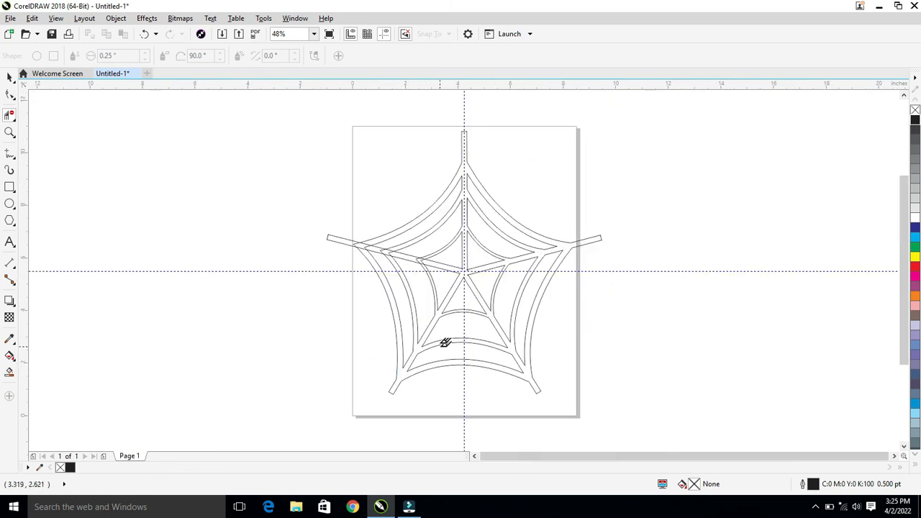
{"action": "scroll", "coordinate": [384, 251], "scroll_direction": "up", "scroll_amount": 4}
{"action": "left_click", "coordinate": [286, 222]}
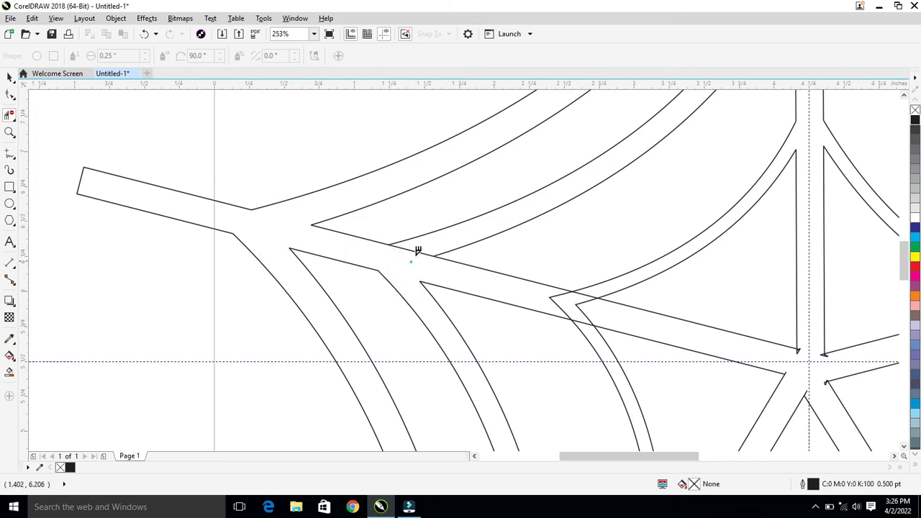
{"action": "left_click", "coordinate": [581, 302]}
{"action": "left_click", "coordinate": [586, 328]}
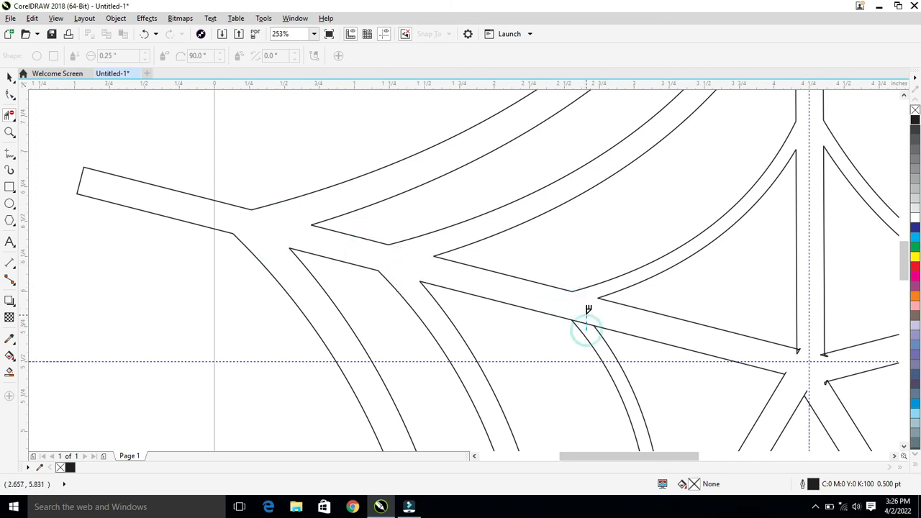
Insert the spider character from the Webdings font on the empty area to the right of the page.
{"action": "scroll", "coordinate": [237, 302], "scroll_direction": "down", "scroll_amount": 4}
{"action": "left_click", "coordinate": [9, 77]}
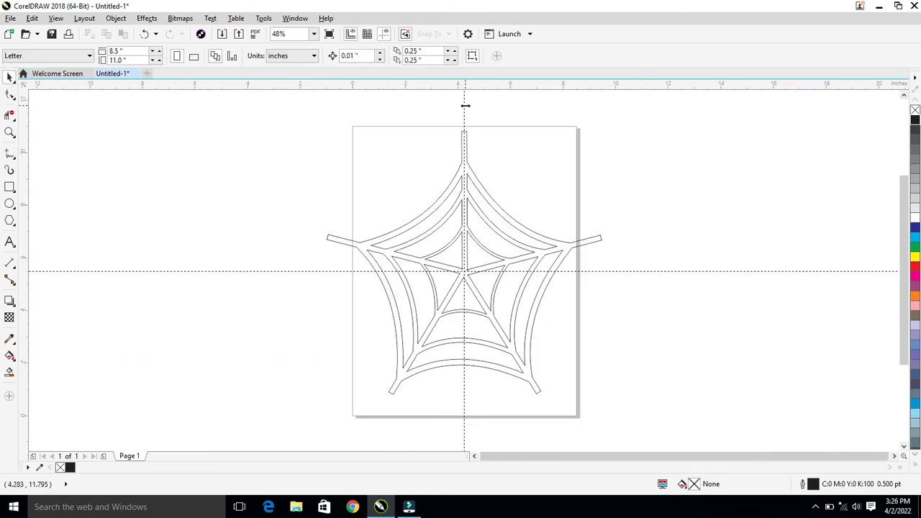
{"action": "key", "text": "ctrl+F11"}
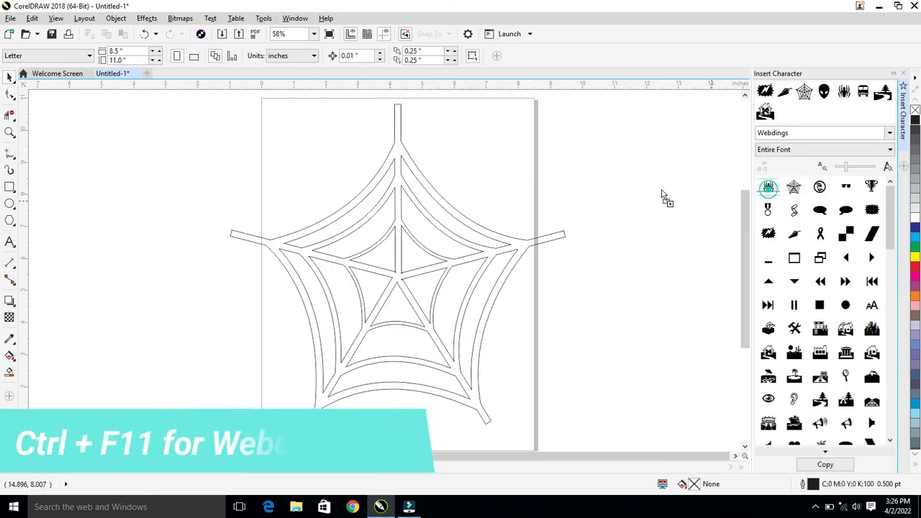
{"action": "left_click_drag", "start_coordinate": [663, 196], "coordinate": [619, 149]}
{"action": "left_click", "coordinate": [903, 74]}
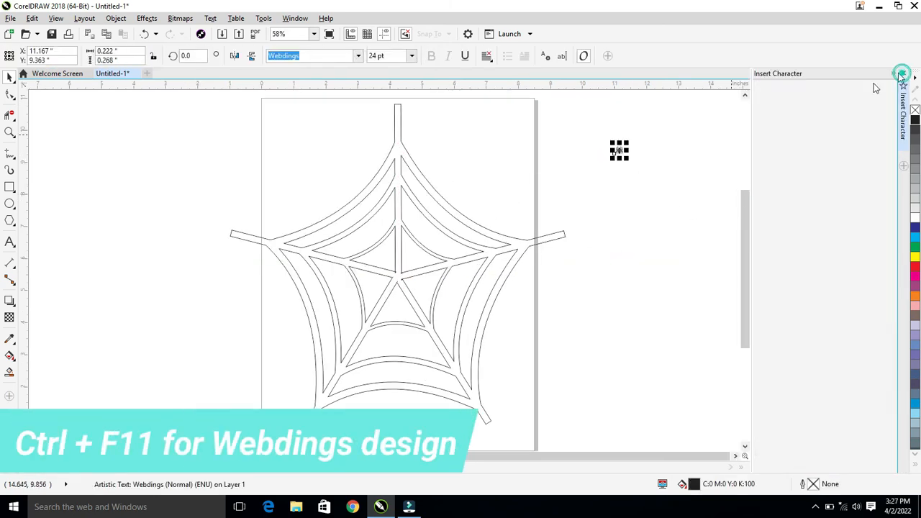
Resize the spider to about 1.58 by 1.91 inches and place it just below the web's central hub.
{"action": "left_click_drag", "start_coordinate": [709, 159], "coordinate": [822, 255]}
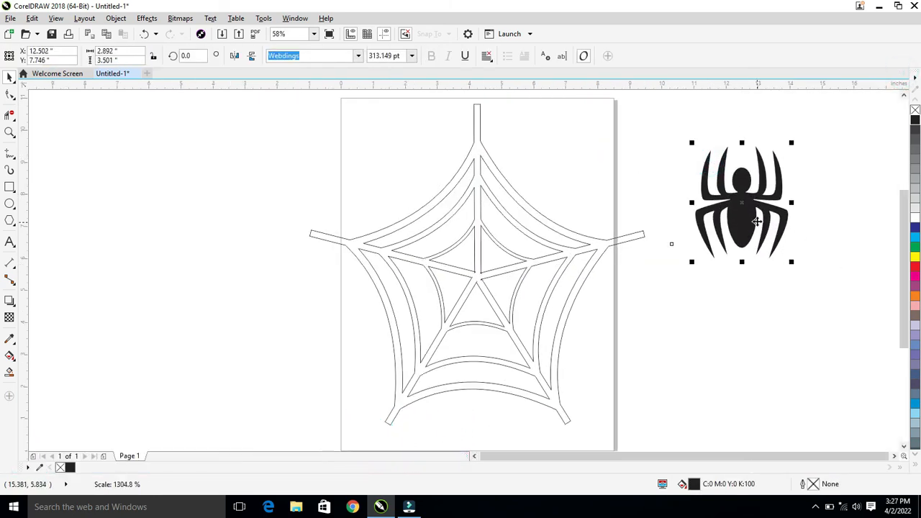
{"action": "left_click_drag", "start_coordinate": [734, 216], "coordinate": [492, 299]}
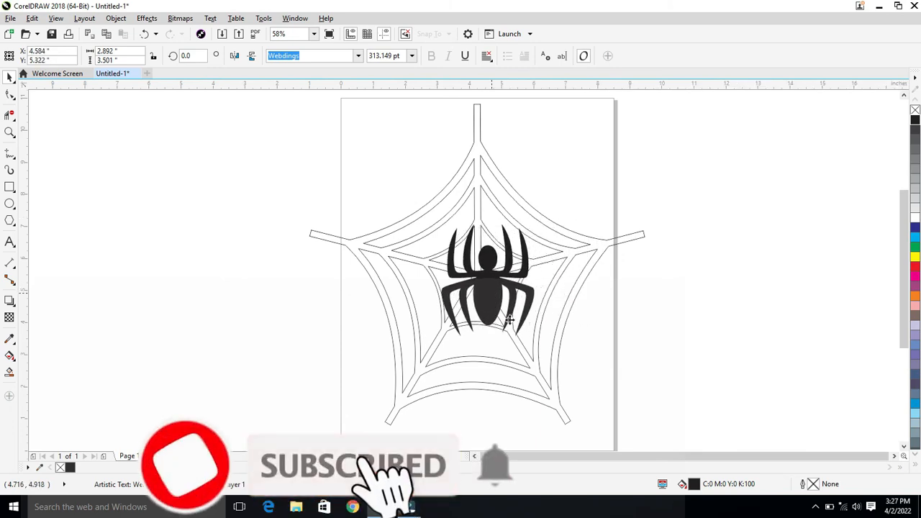
{"action": "left_click_drag", "start_coordinate": [539, 338], "coordinate": [475, 315]}
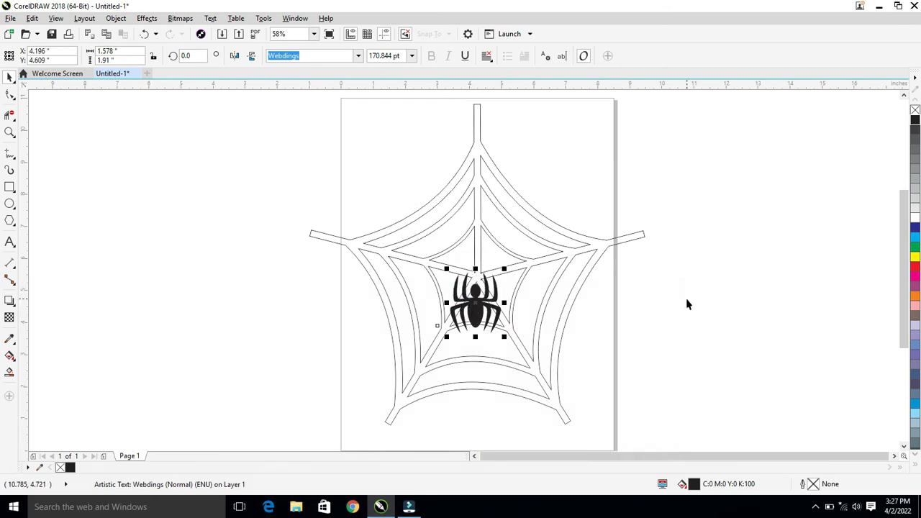
Select the whole web together with the spider.
{"action": "scroll", "coordinate": [686, 303], "scroll_direction": "down", "scroll_amount": 1}
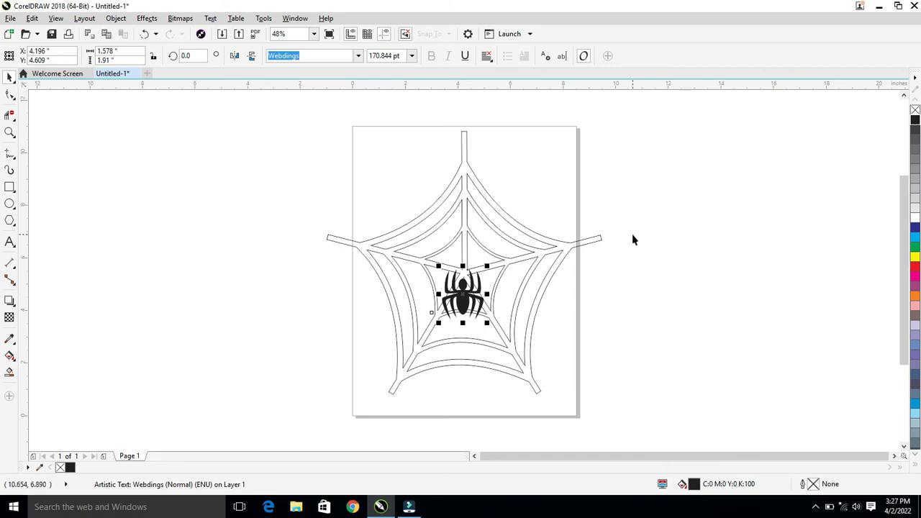
{"action": "key", "text": "ctrl+a"}
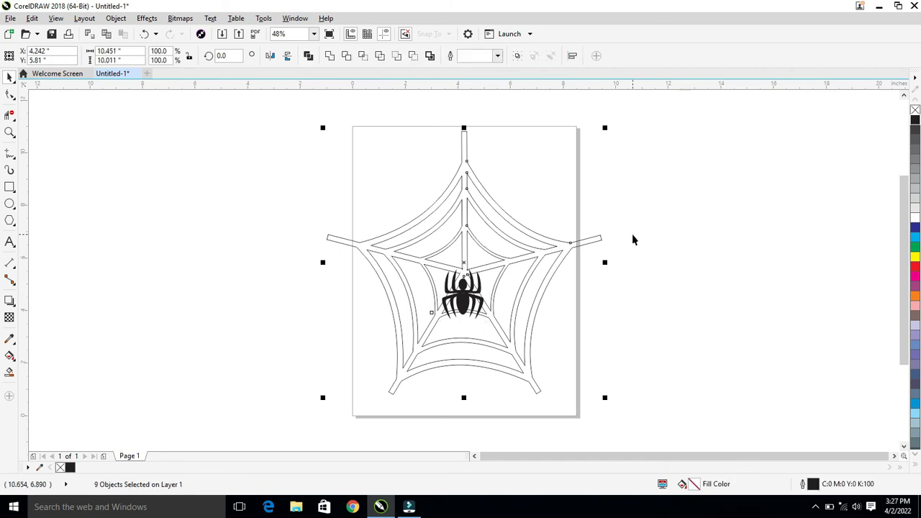